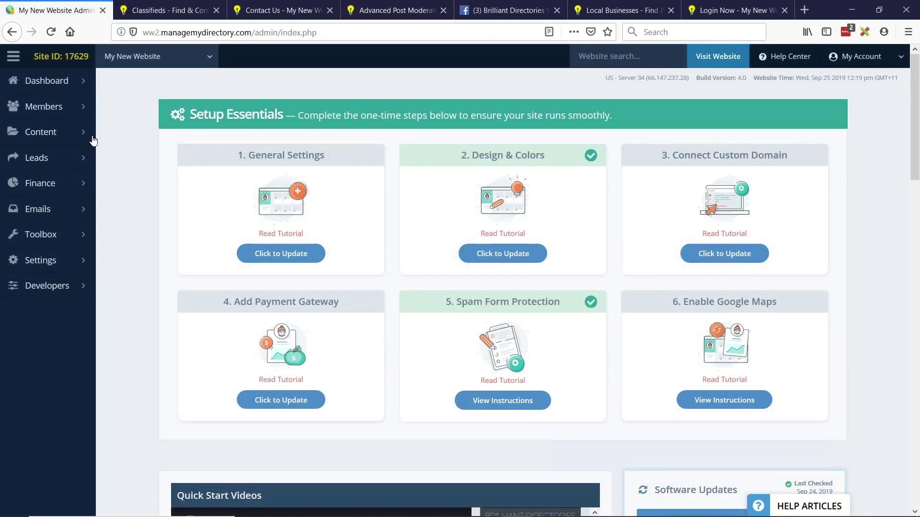
Open Content > Edit Post Settings and check the Coupon row's Actions menu.
click(84, 134)
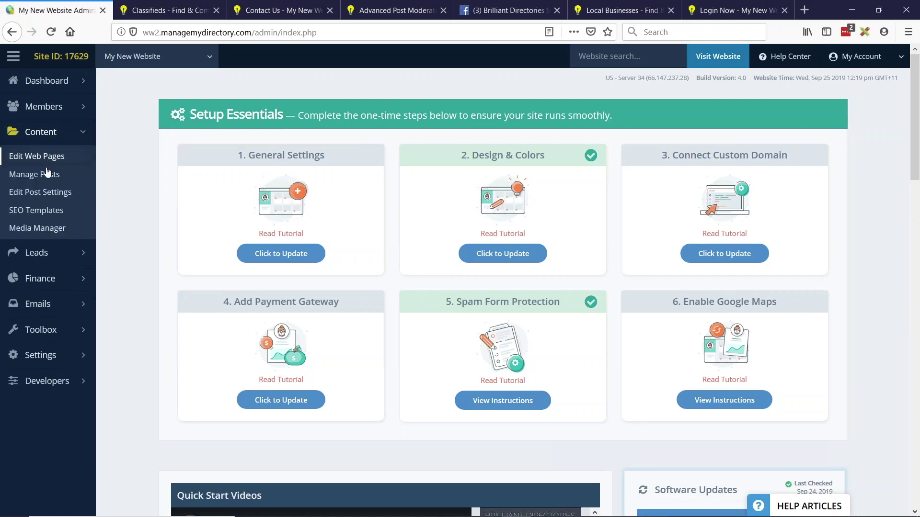
click(56, 195)
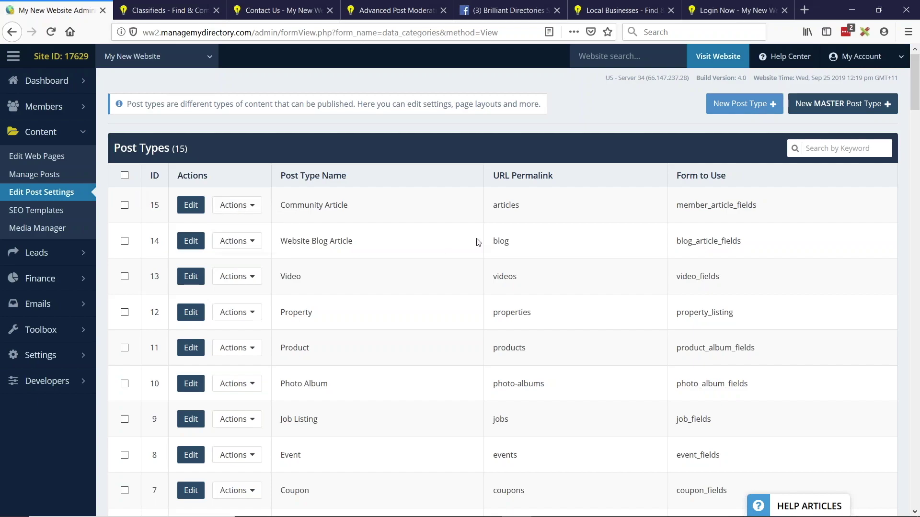
scroll(324, 259, down, 5)
click(229, 303)
click(275, 303)
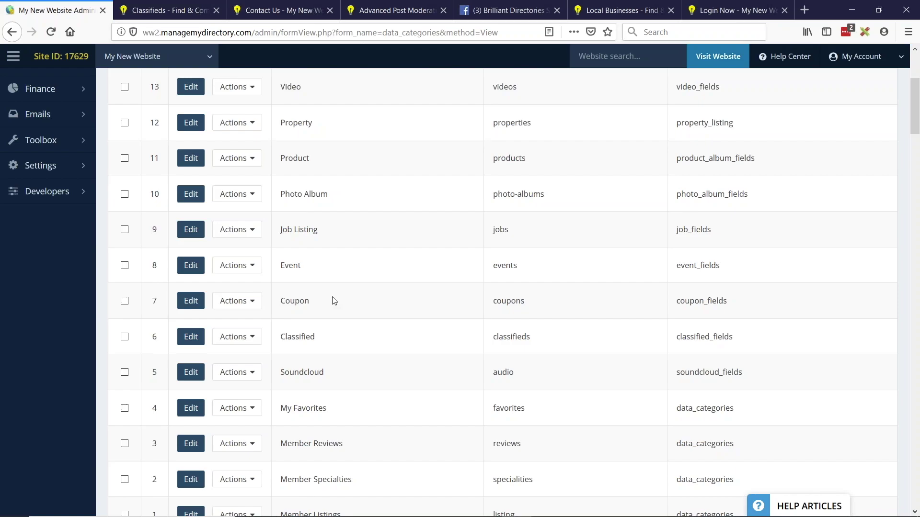
Edit the Coupon post type and expand its Additional Settings section.
click(192, 301)
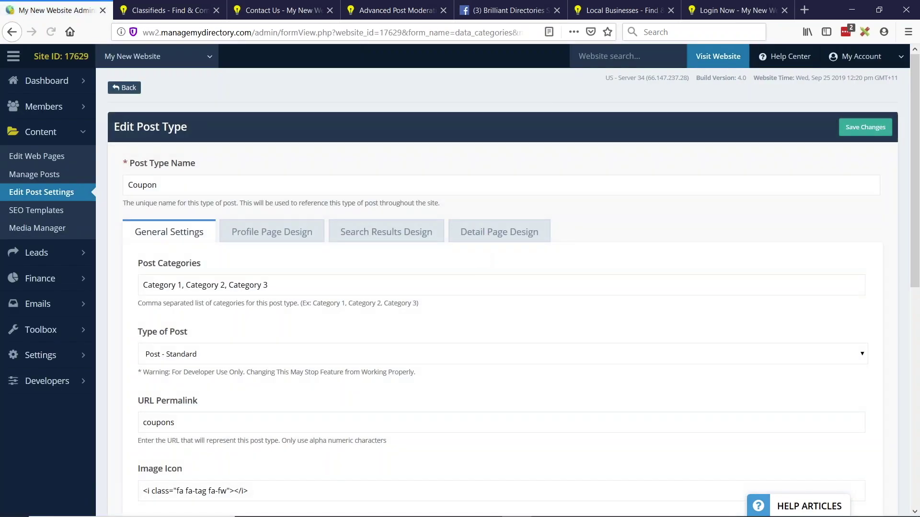
scroll(153, 219, down, 2)
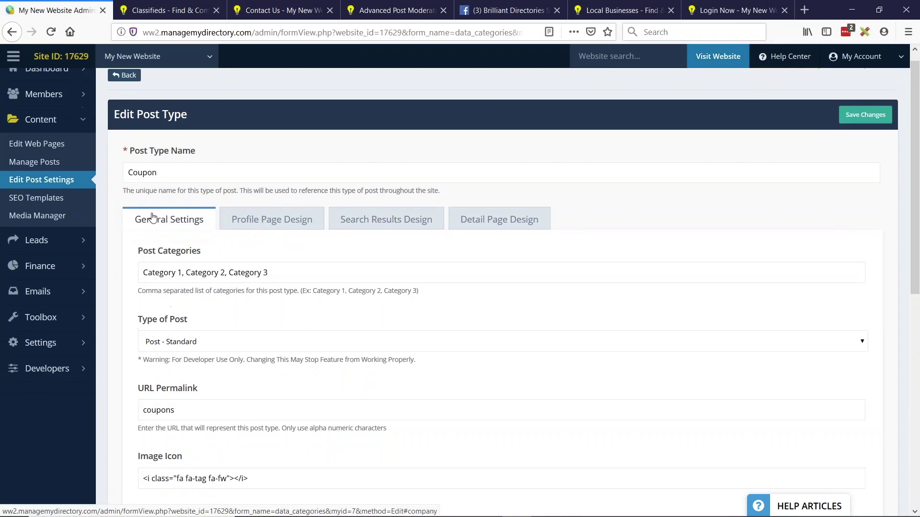
scroll(153, 220, down, 2)
scroll(160, 154, down, 2)
scroll(187, 216, down, 2)
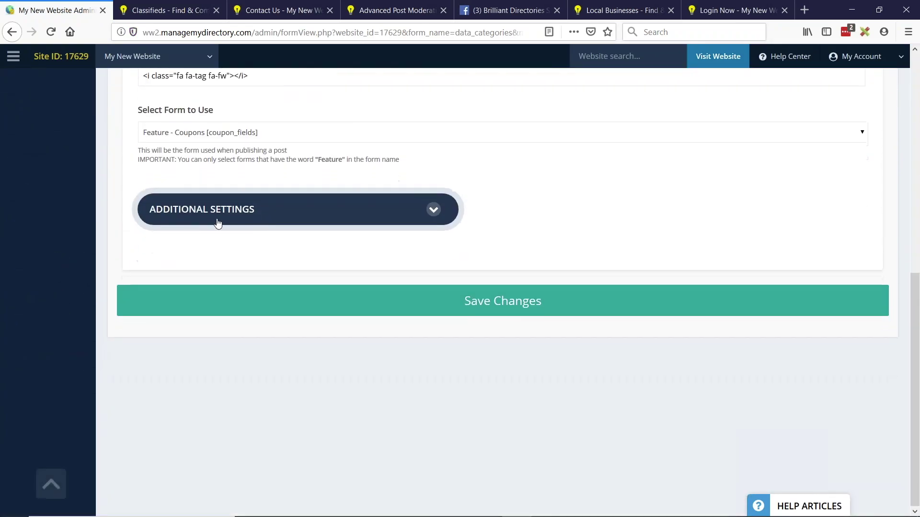
click(218, 224)
scroll(225, 252, down, 2)
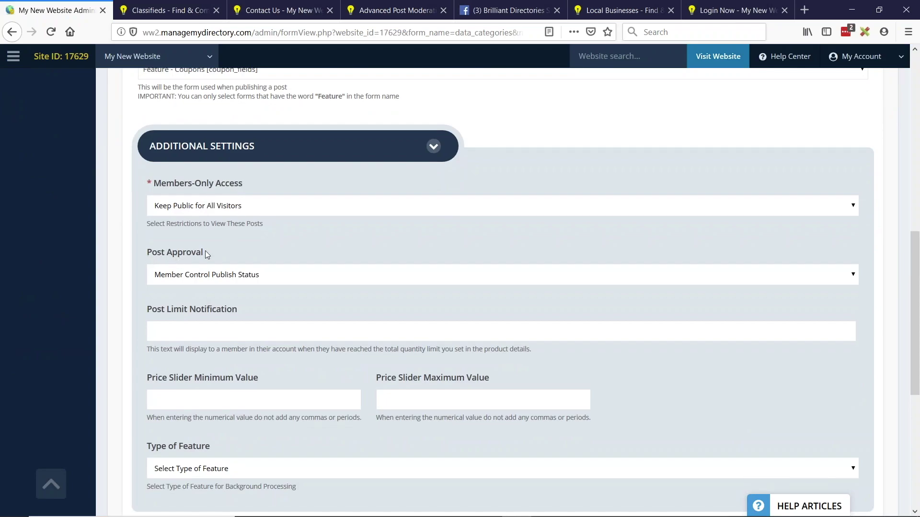
Review the Coupon Post Approval choices, leaving the setting unchanged.
click(244, 275)
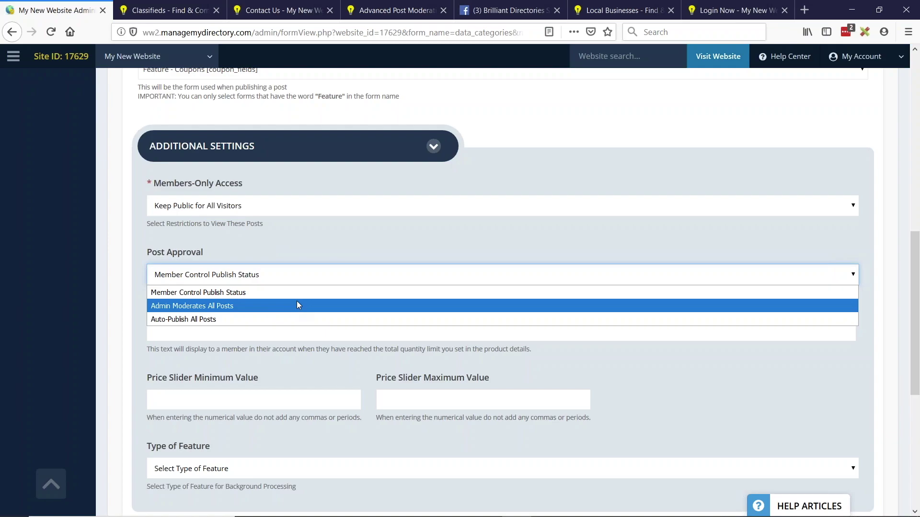
click(225, 288)
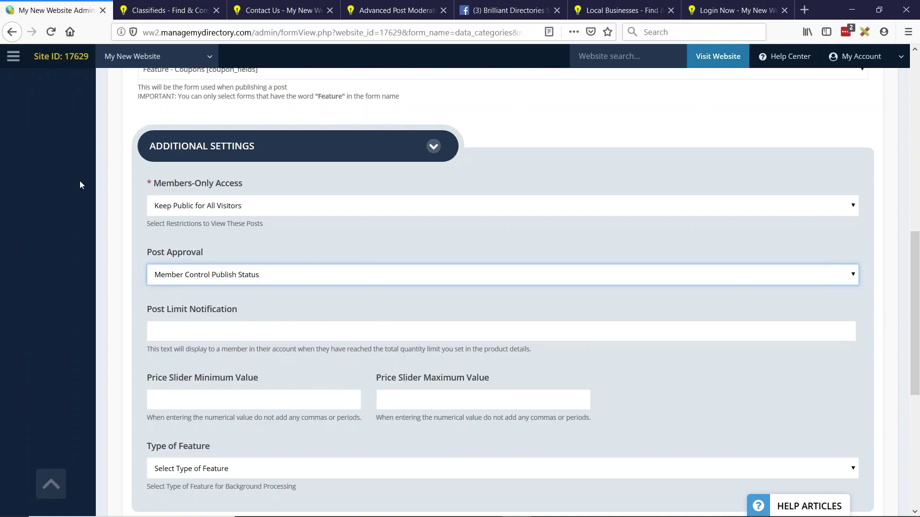
scroll(84, 229, up, 10)
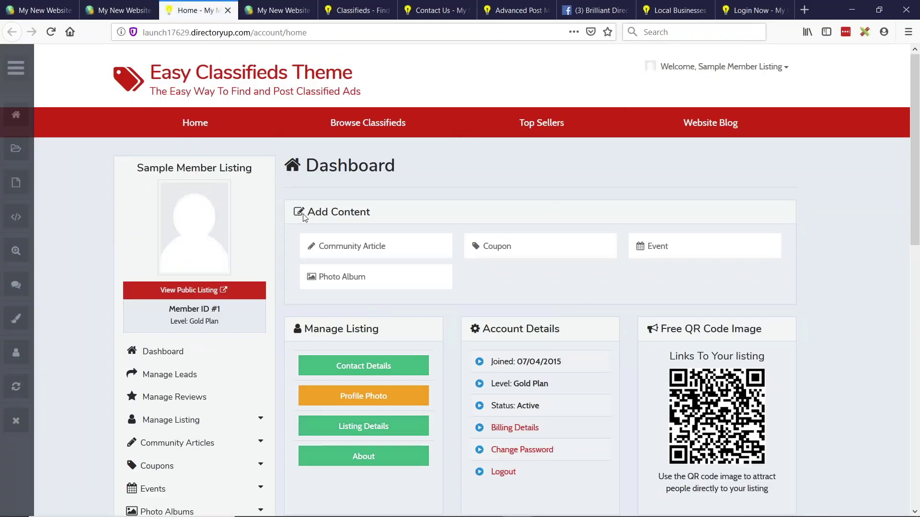
As the member, start a new coupon with its publish option left on Yes.
click(547, 248)
scroll(403, 237, down, 1)
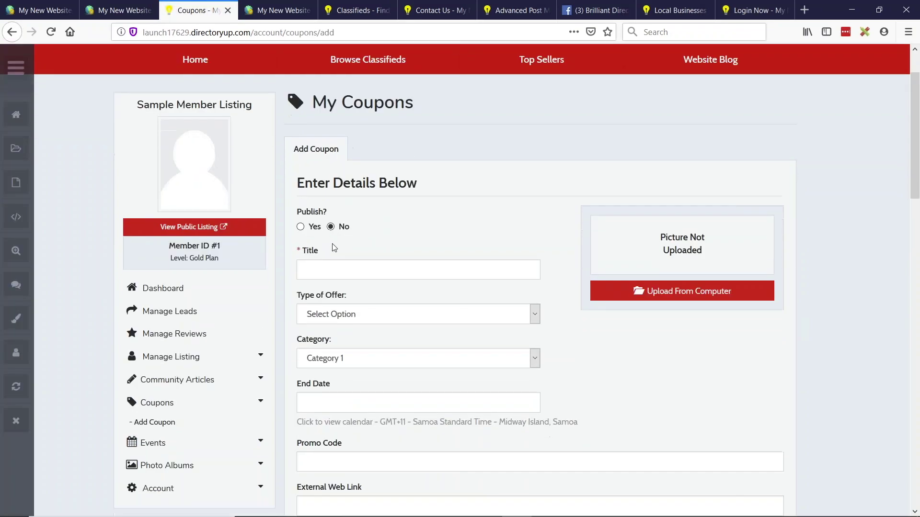
click(310, 228)
click(330, 227)
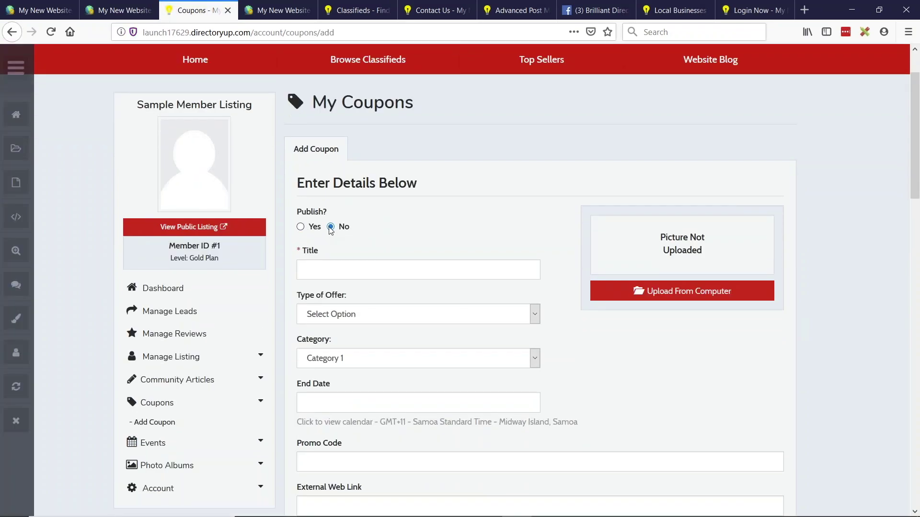
click(301, 227)
scroll(357, 245, up, 1)
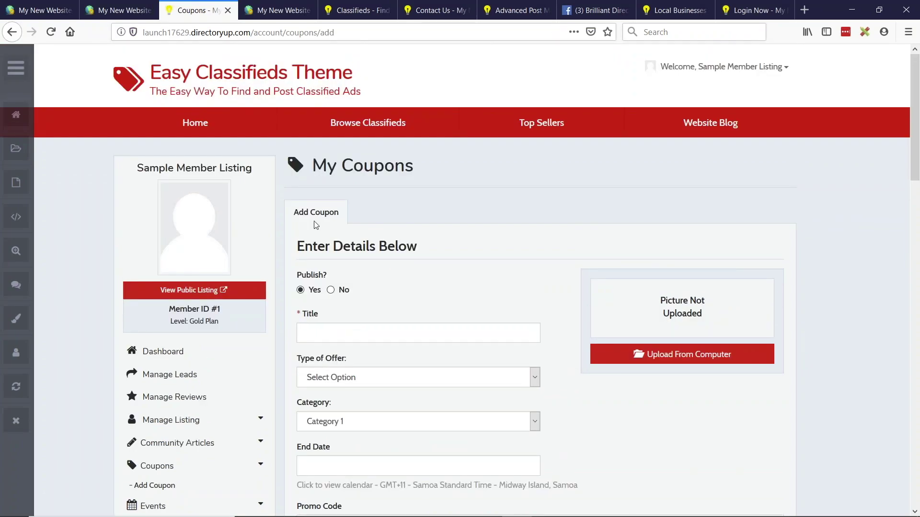
Set Coupon Post Approval to Admin Moderates All Posts and save the post type.
click(44, 11)
scroll(182, 308, down, 8)
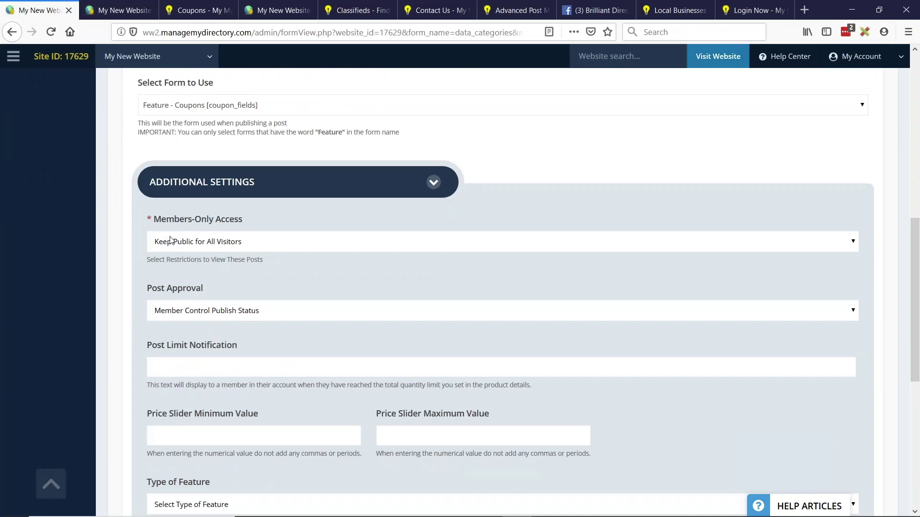
scroll(173, 243, down, 1)
click(200, 248)
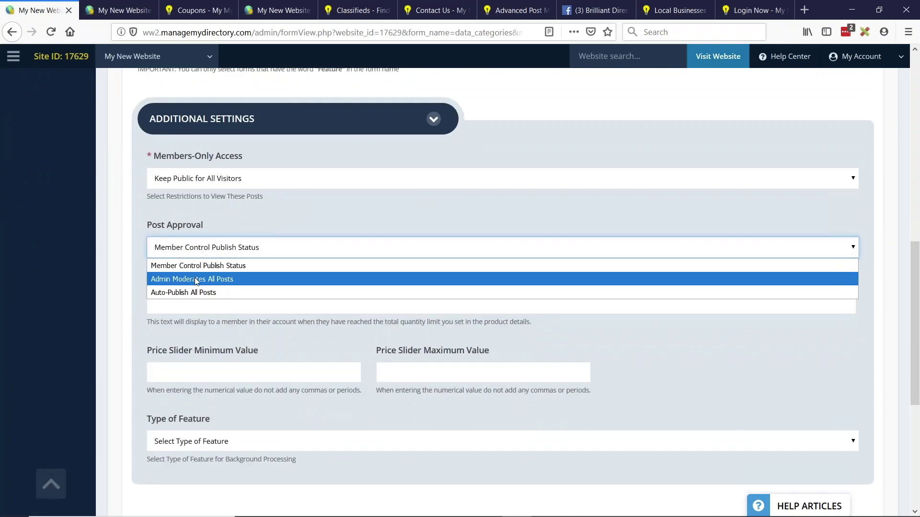
click(209, 277)
scroll(367, 251, down, 3)
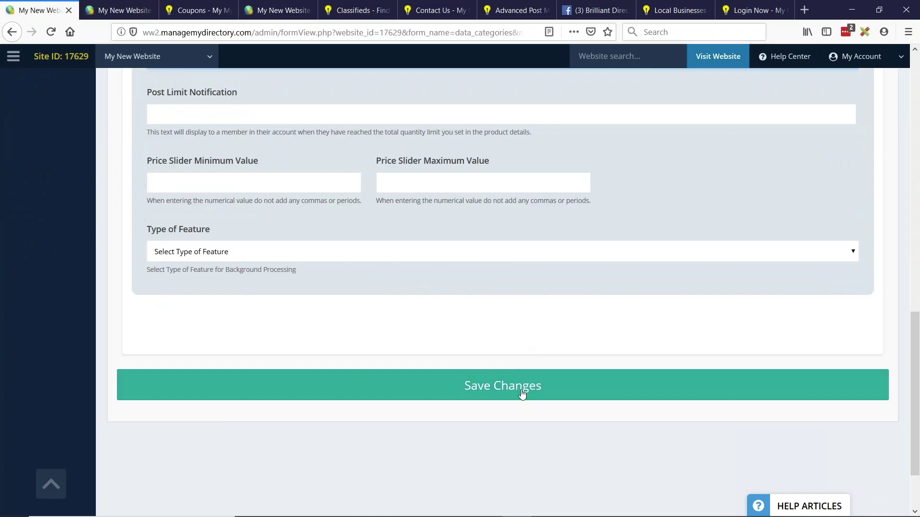
click(530, 388)
click(198, 10)
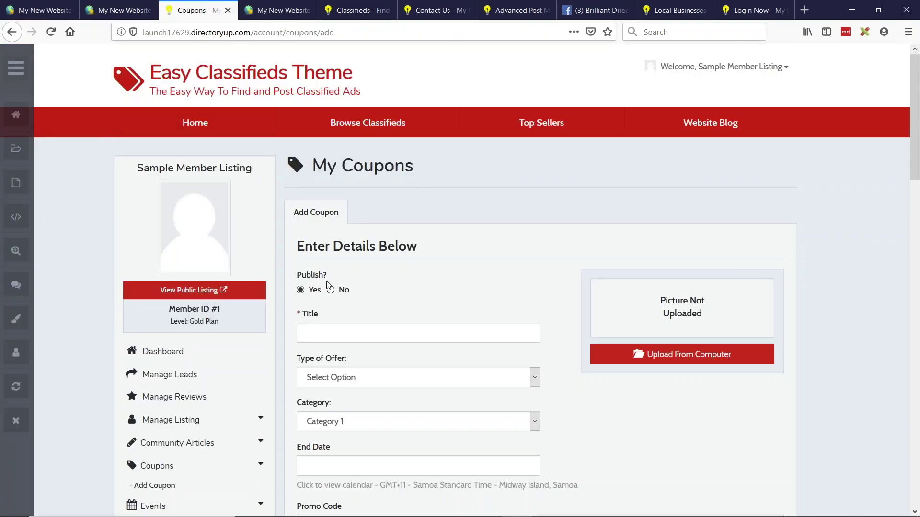
Reload the Add Coupon form and read the admin-approval notice near the bottom.
click(52, 32)
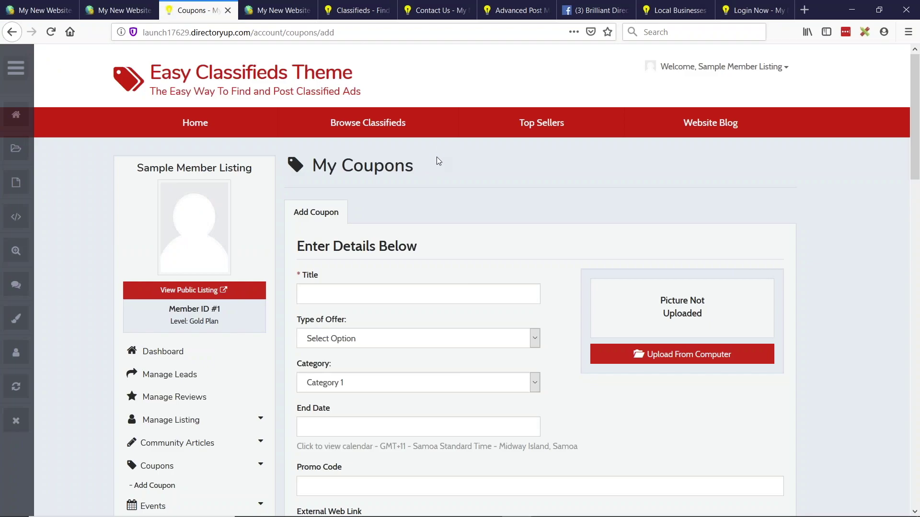
scroll(437, 161, down, 2)
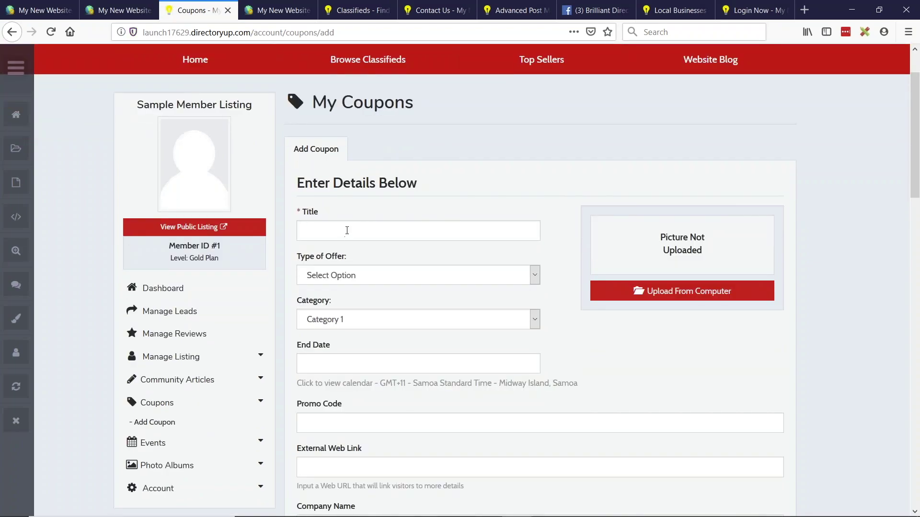
scroll(346, 230, down, 2)
scroll(339, 206, down, 2)
scroll(287, 237, down, 3)
scroll(238, 271, down, 4)
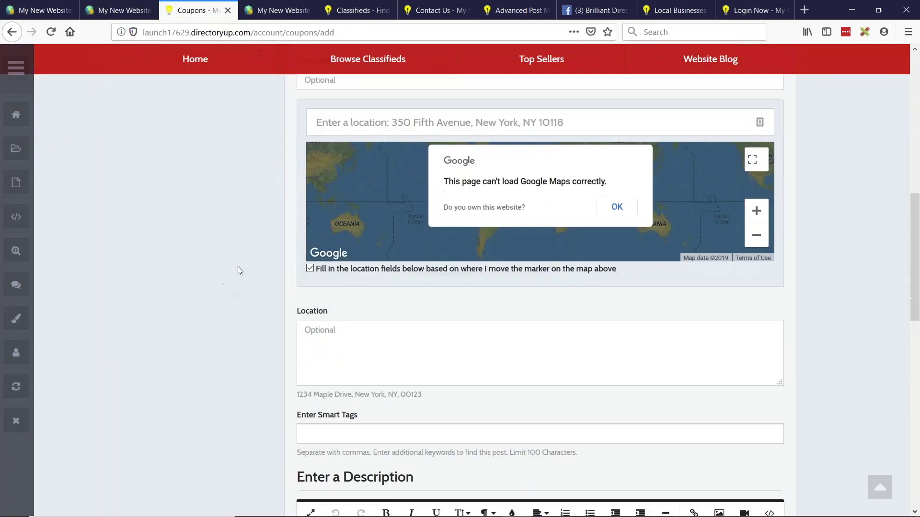
scroll(238, 270, down, 3)
scroll(251, 248, down, 3)
scroll(237, 236, down, 2)
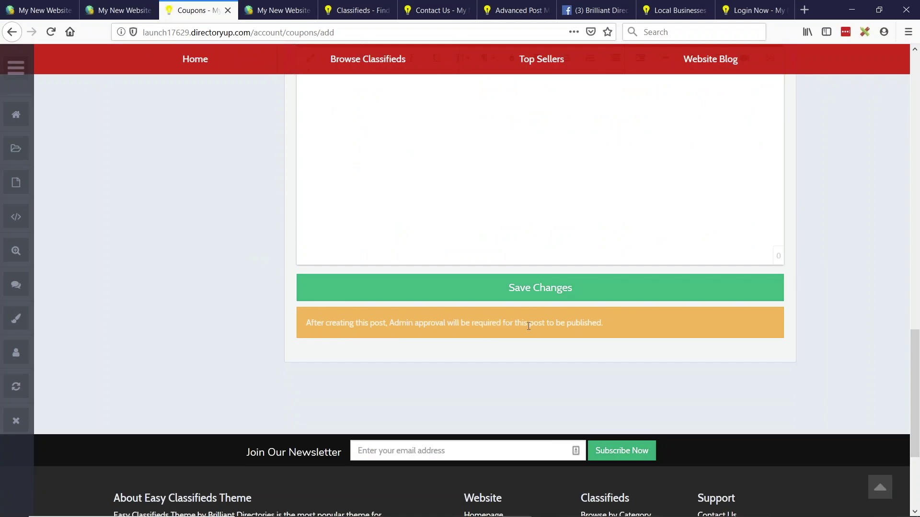
drag(614, 323, 307, 328)
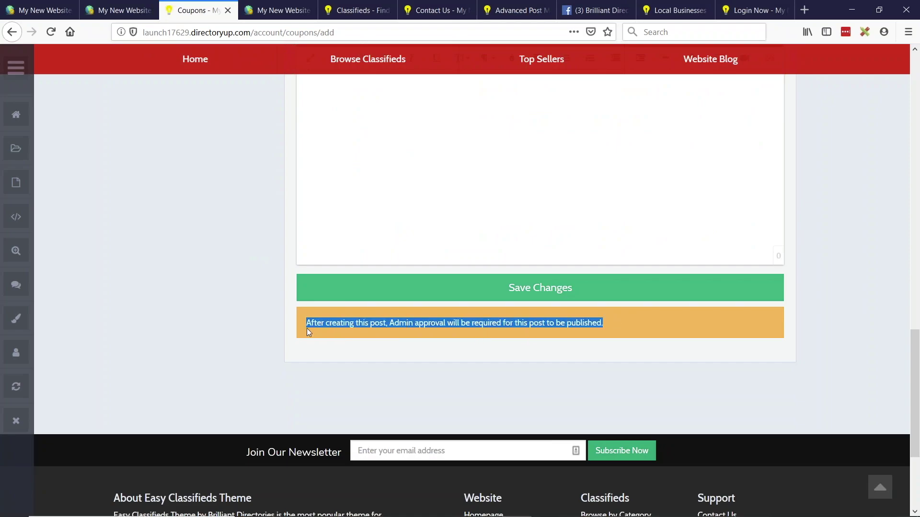
scroll(436, 255, up, 5)
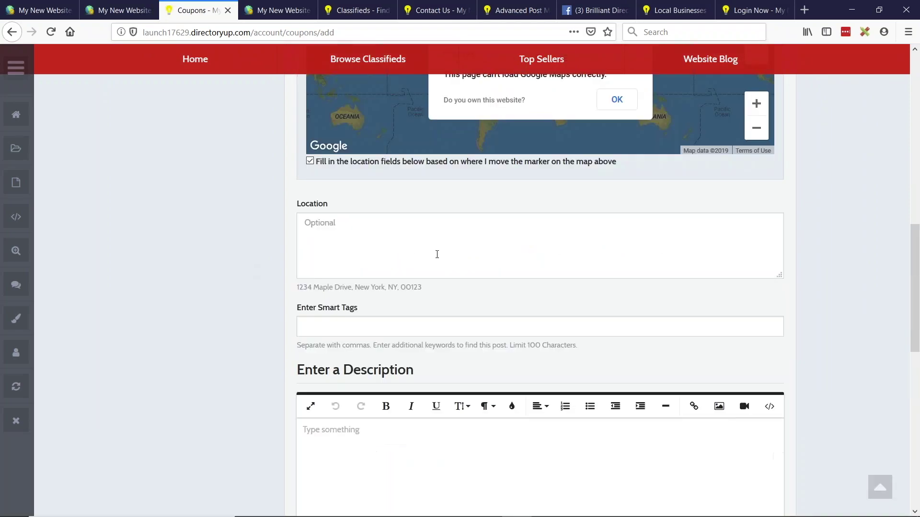
scroll(332, 359, up, 3)
scroll(307, 322, up, 5)
scroll(307, 323, up, 2)
click(368, 140)
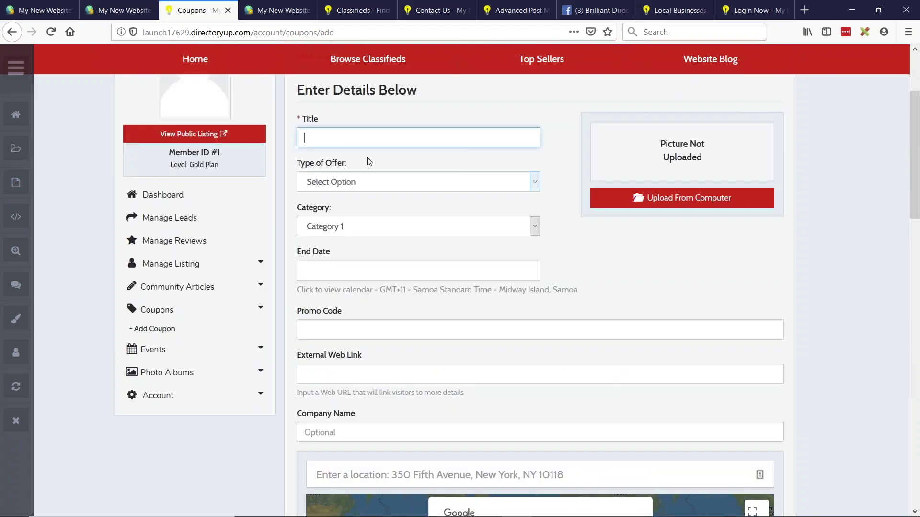
text(Fre)
scroll(234, 320, down, 3)
scroll(234, 320, down, 3)
scroll(231, 305, down, 2)
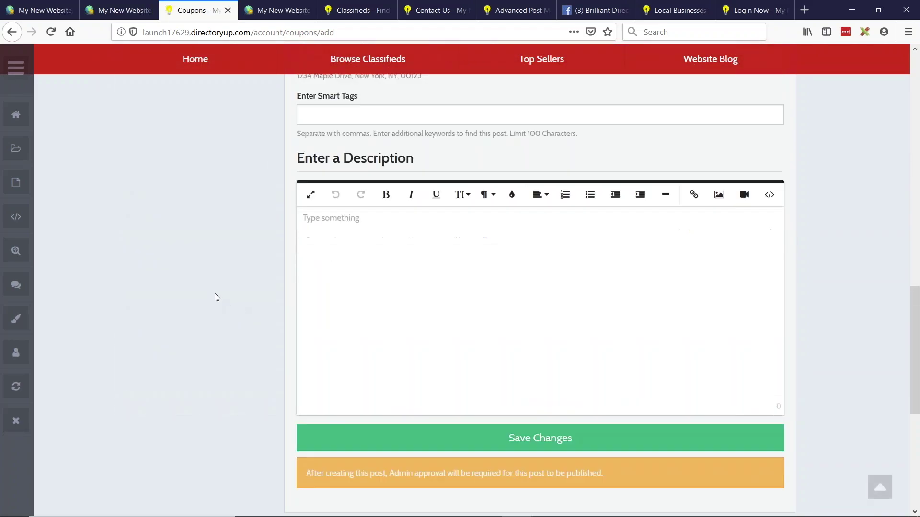
scroll(215, 293, down, 2)
Save the 'Free nugget mondays' coupon and confirm it shows Pending Approval in View Coupons.
click(520, 288)
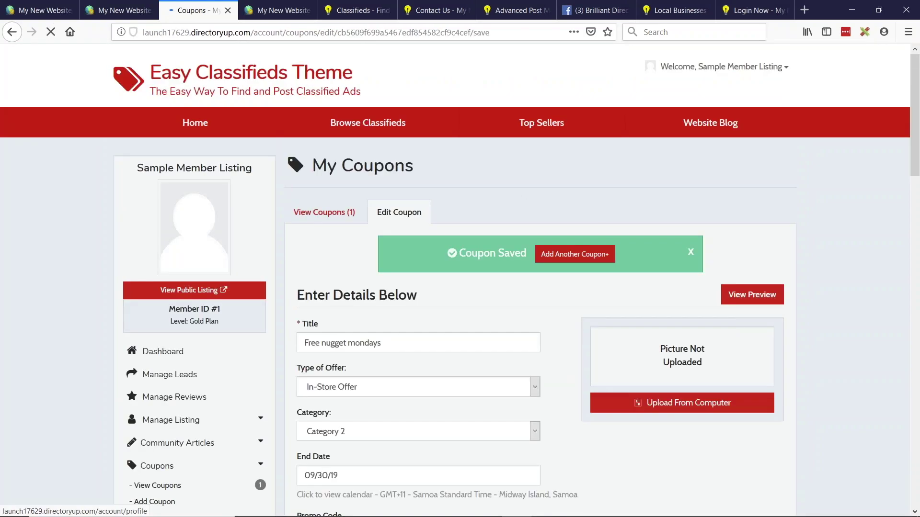
scroll(353, 227, down, 1)
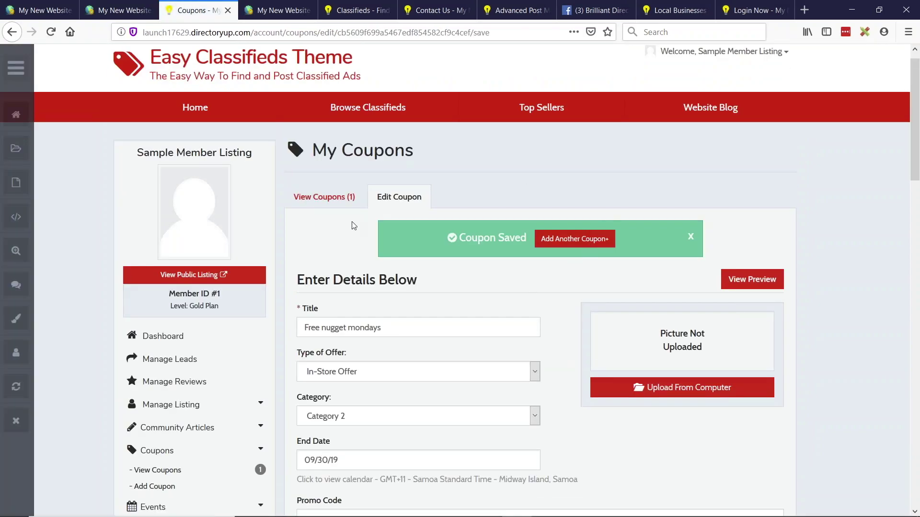
scroll(327, 216, up, 1)
click(324, 212)
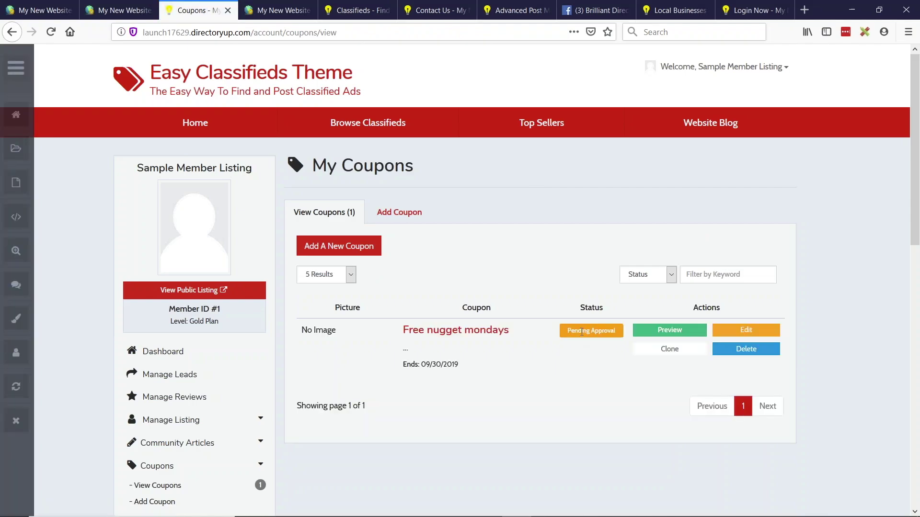
drag(566, 330, 621, 331)
On the admin site, go to Content > Manage Posts.
click(39, 10)
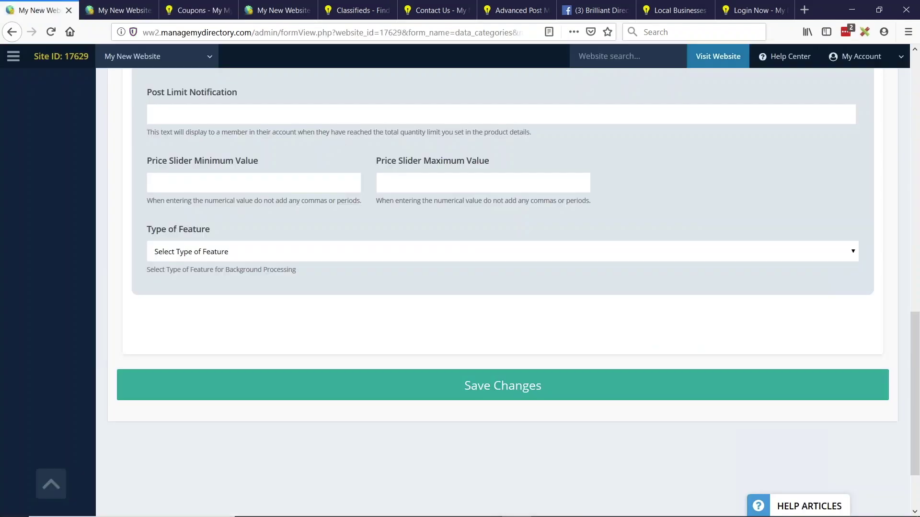
scroll(151, 174, up, 5)
scroll(151, 175, up, 5)
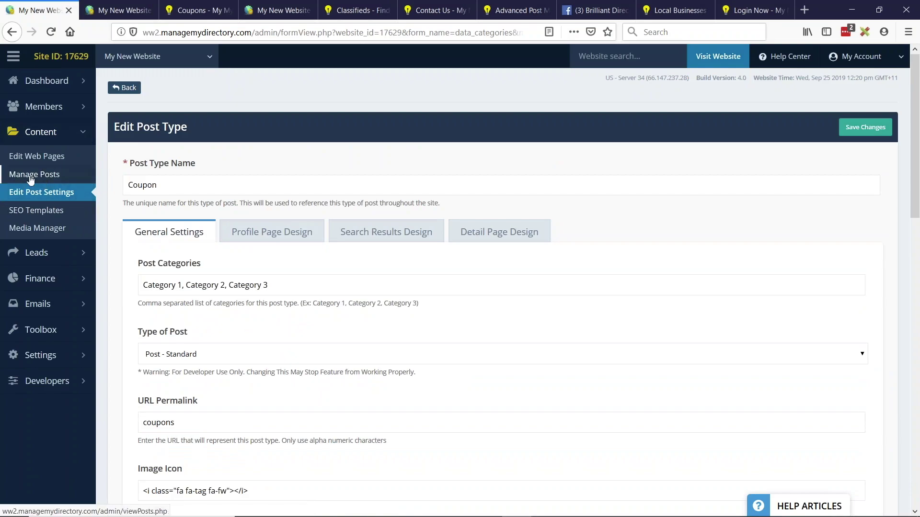
click(53, 180)
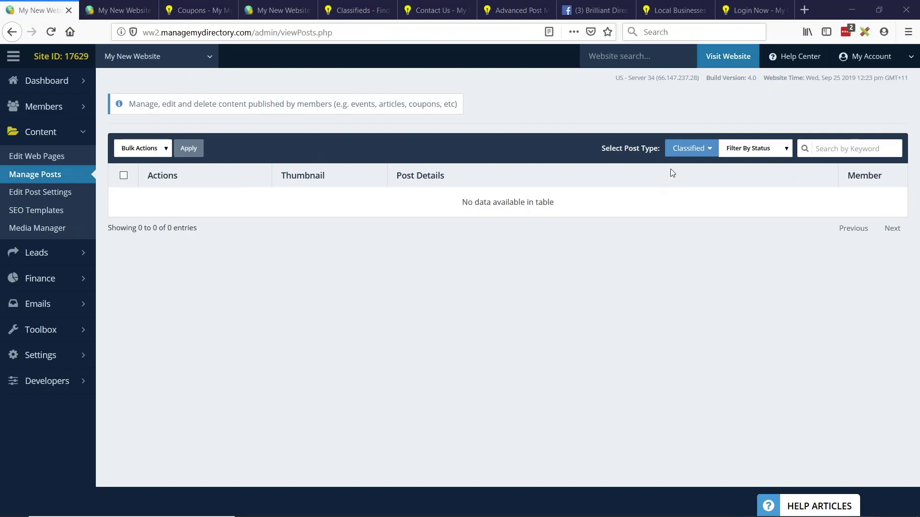
Filter Manage Posts to Coupon posts with Pending Approval status.
click(683, 150)
click(659, 208)
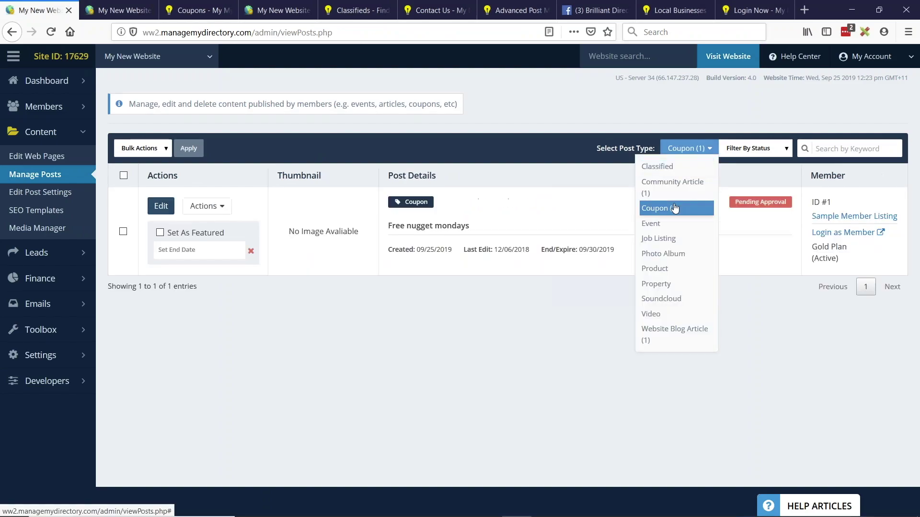
click(802, 337)
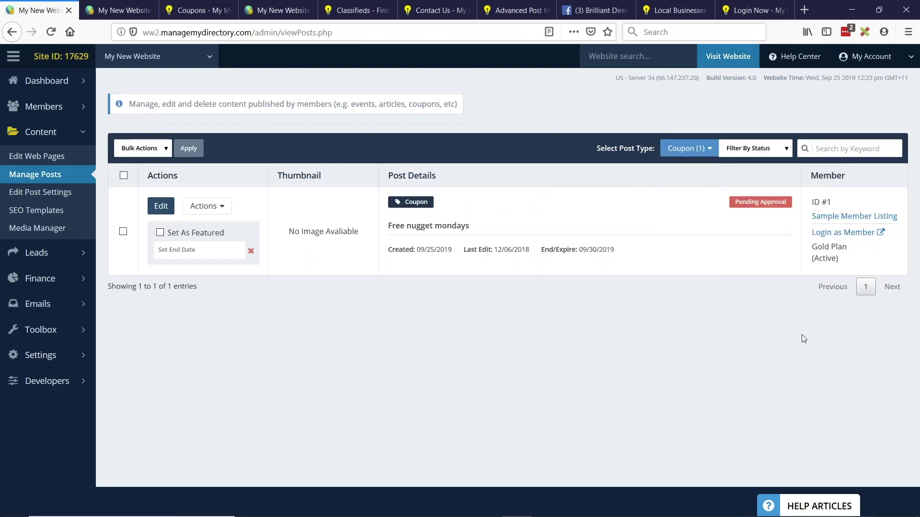
triple_click(766, 203)
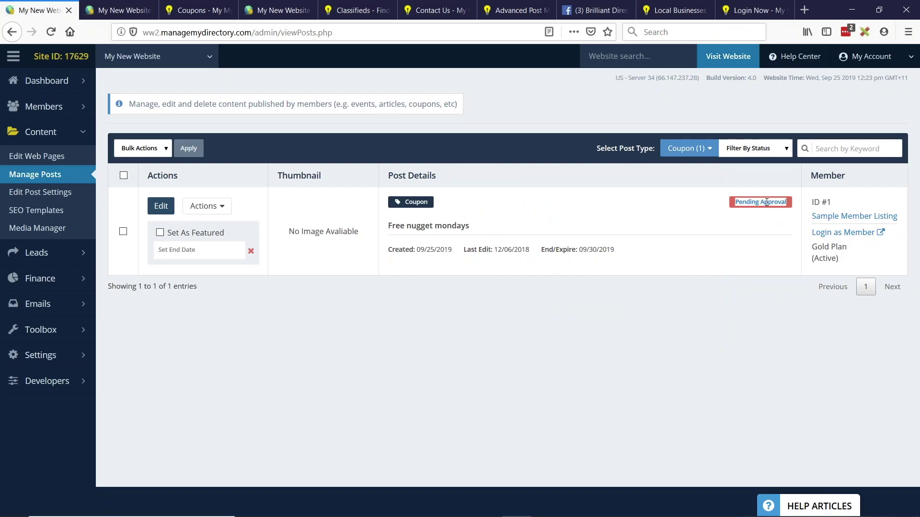
click(777, 153)
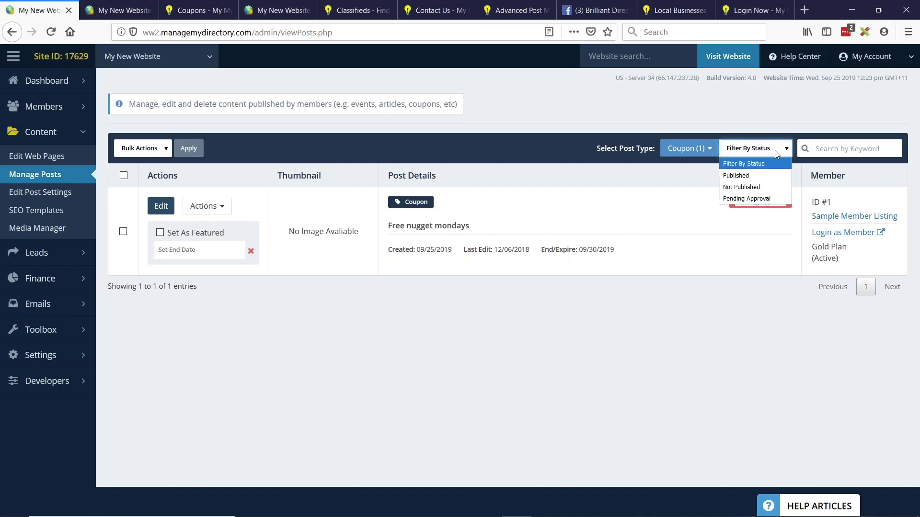
click(764, 199)
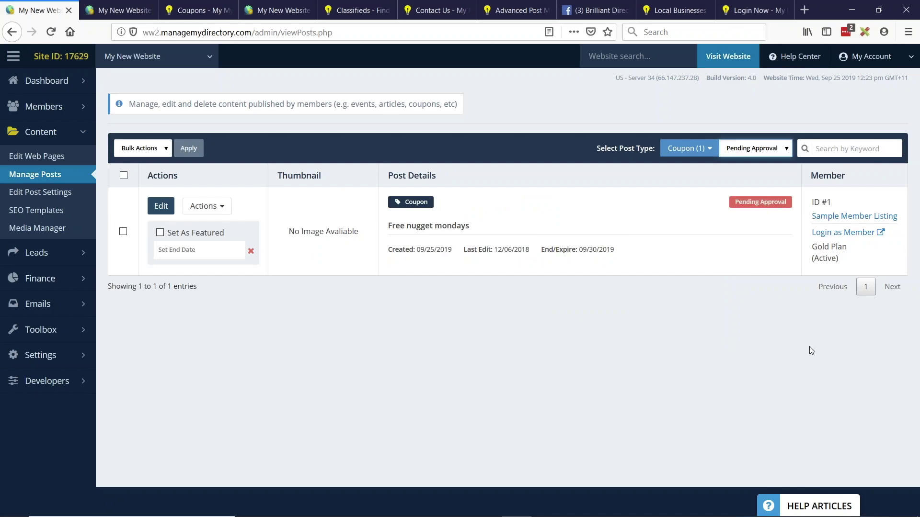
click(755, 148)
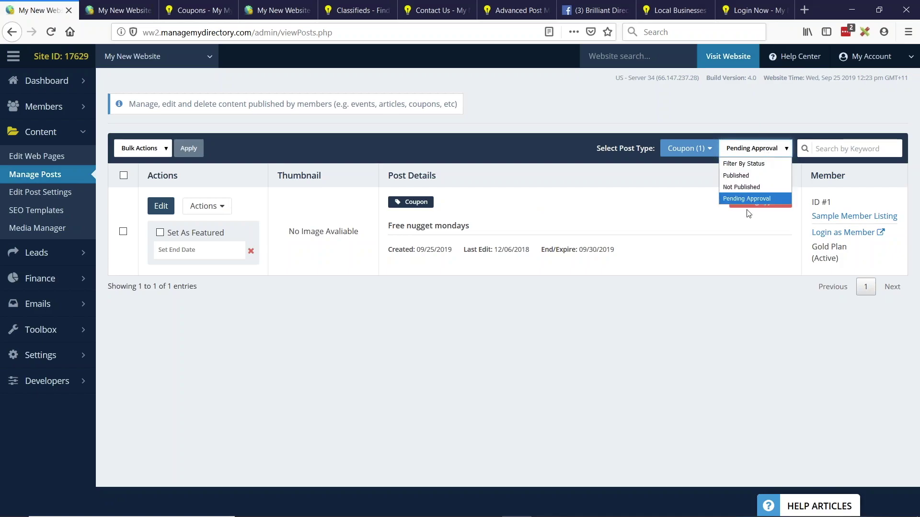
click(688, 148)
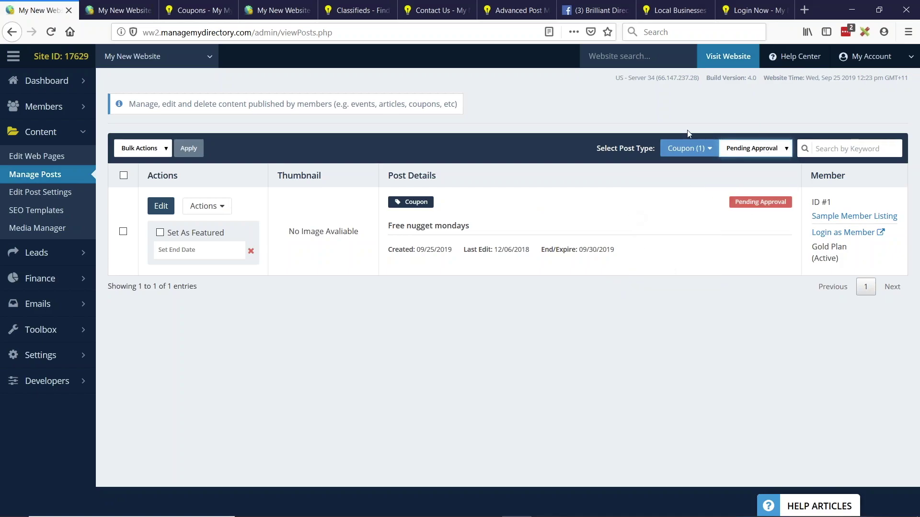
click(687, 148)
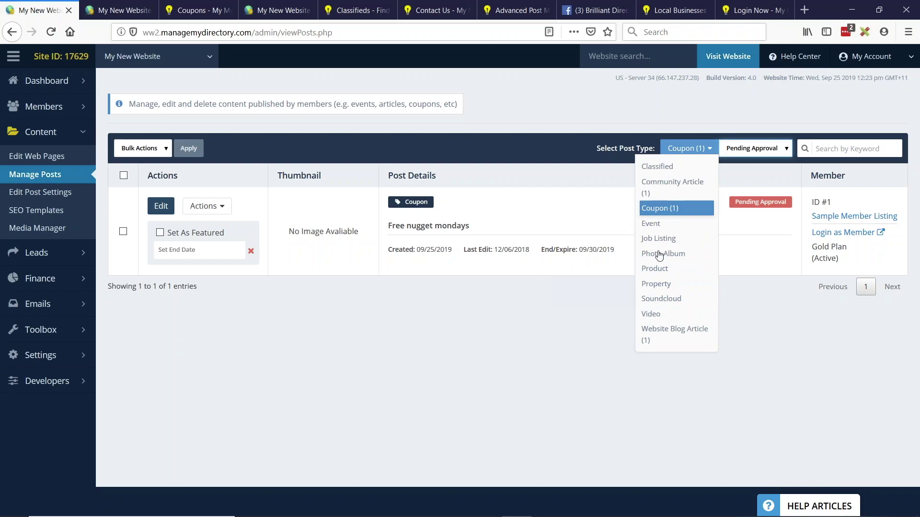
click(762, 314)
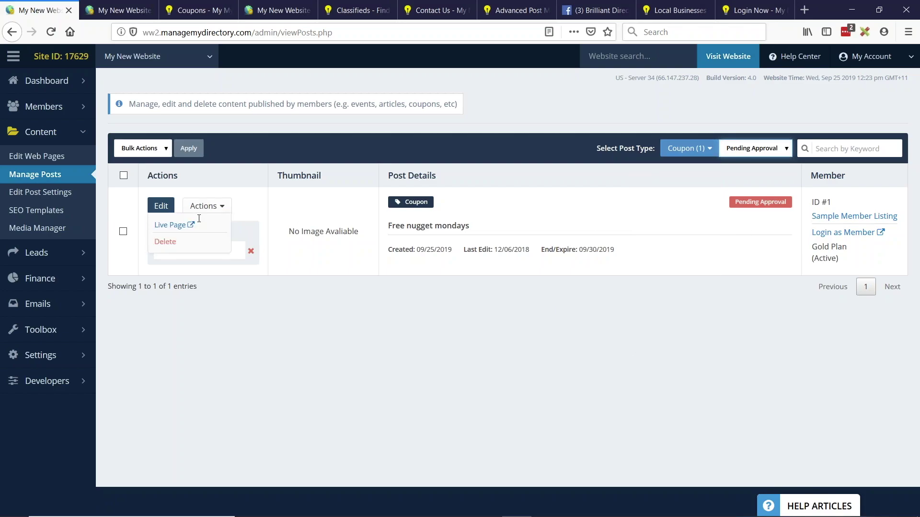
Select 'Free nugget mondays' and publish it with Bulk Actions > Publish, confirming.
click(123, 232)
click(145, 151)
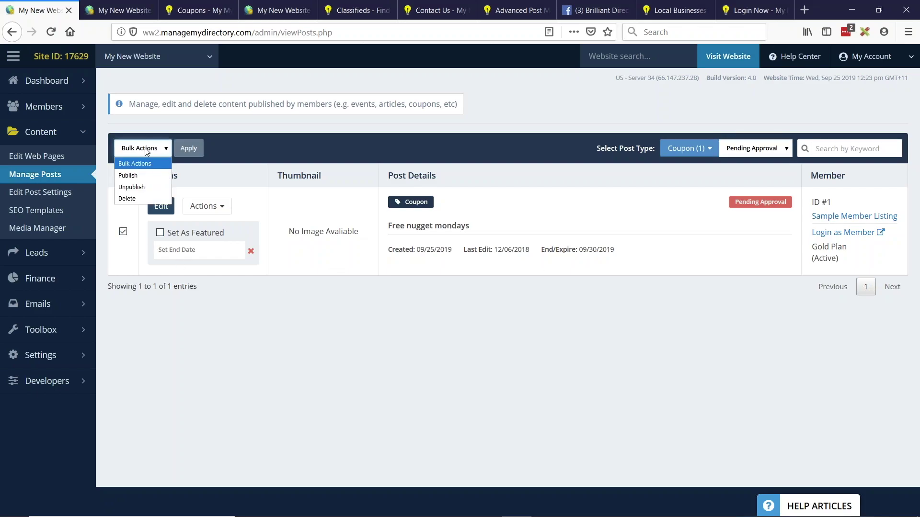
click(144, 174)
click(188, 148)
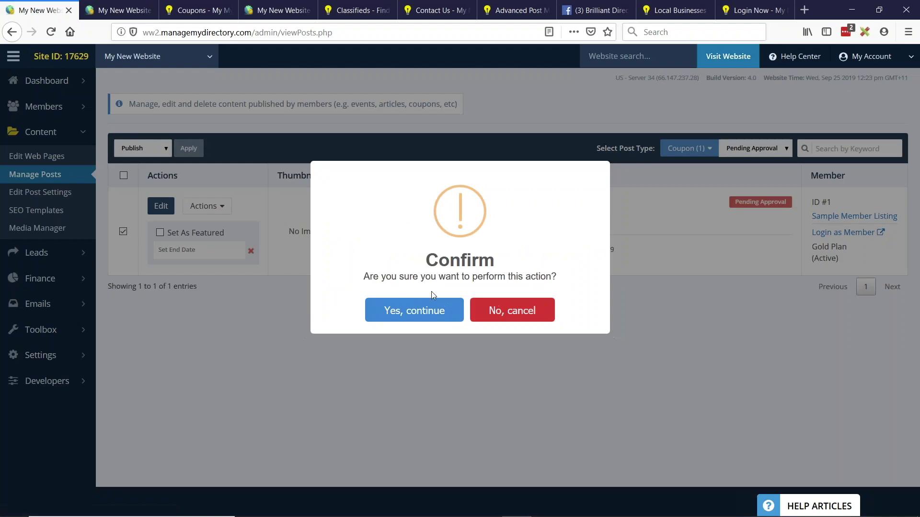
click(460, 310)
click(465, 314)
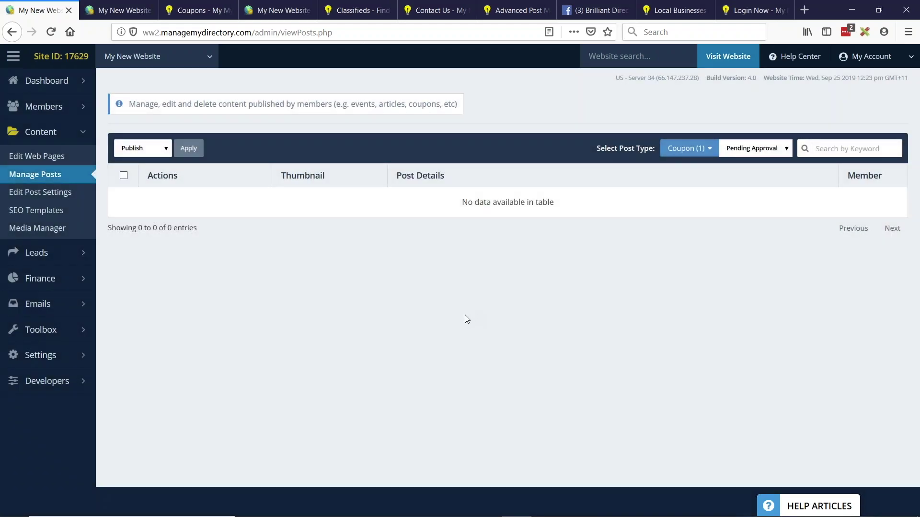
Reload the member's coupon list to see 'Free nugget mondays' Published on 09/25/2019.
click(198, 10)
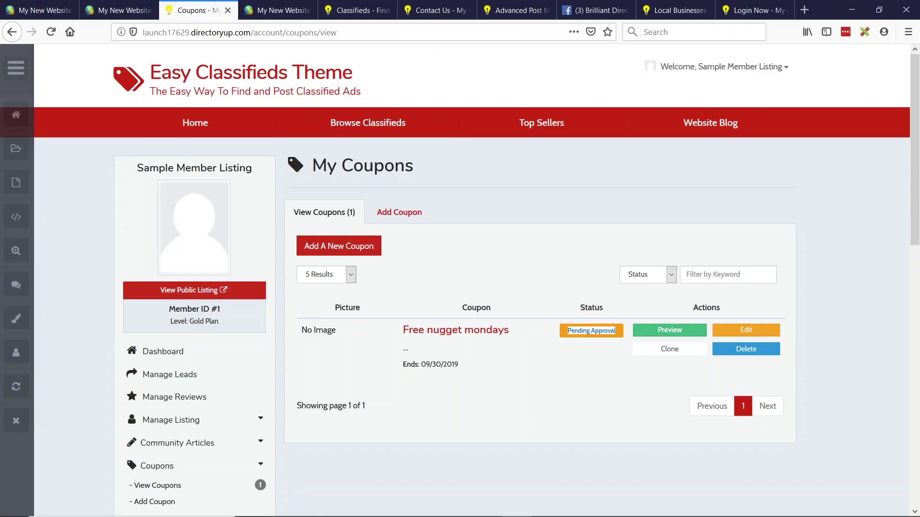
click(593, 361)
drag(719, 308, 461, 368)
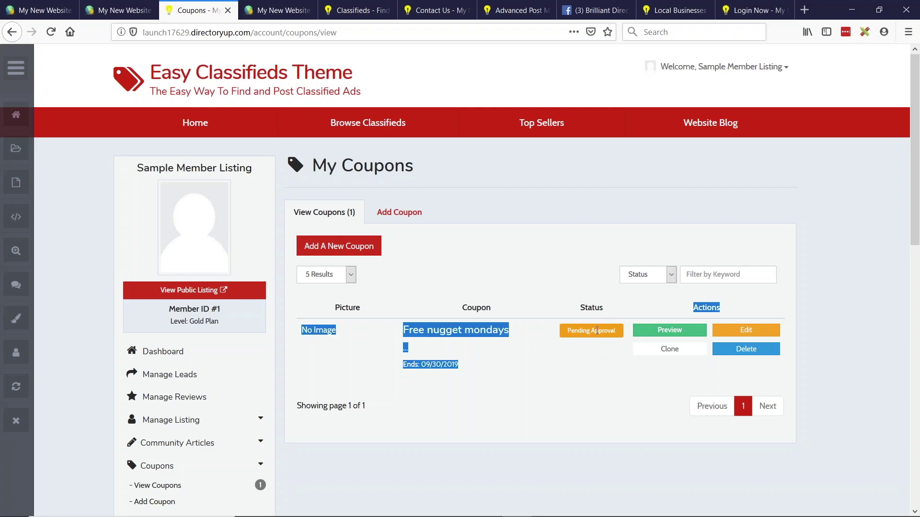
click(460, 368)
key(F5)
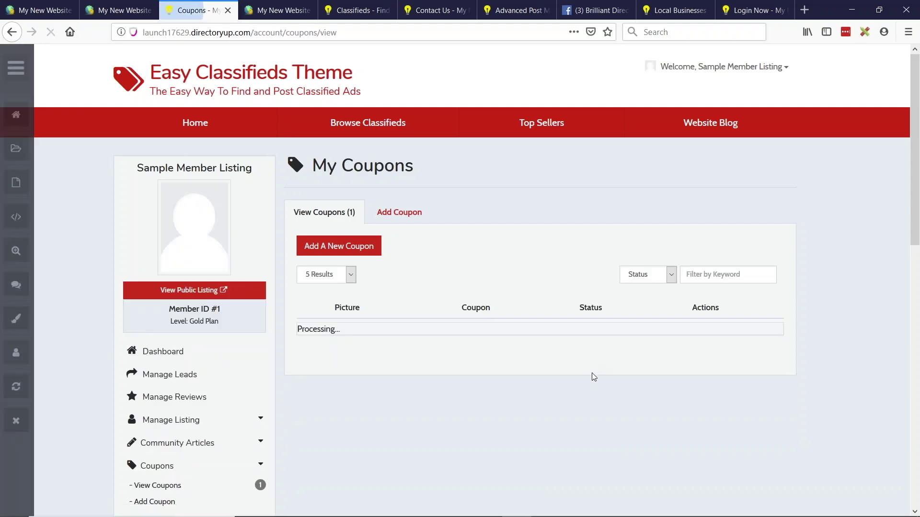
drag(575, 329, 595, 342)
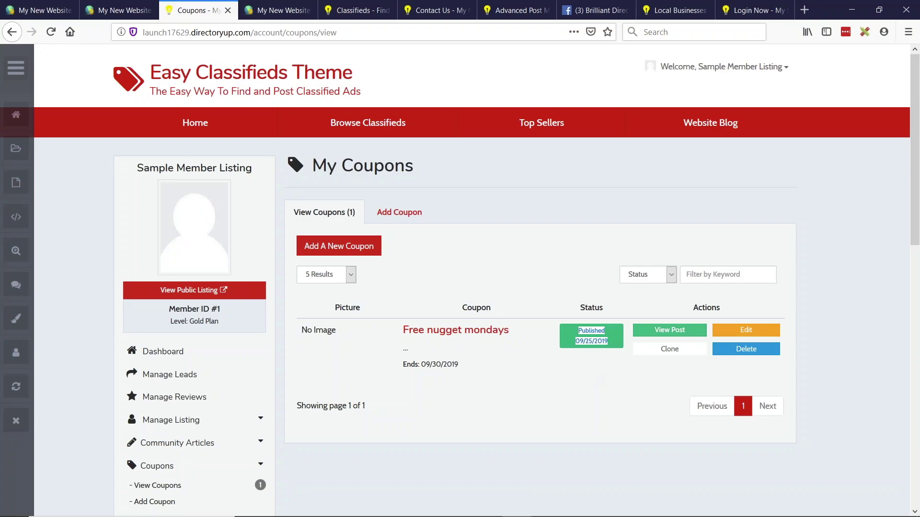
click(600, 389)
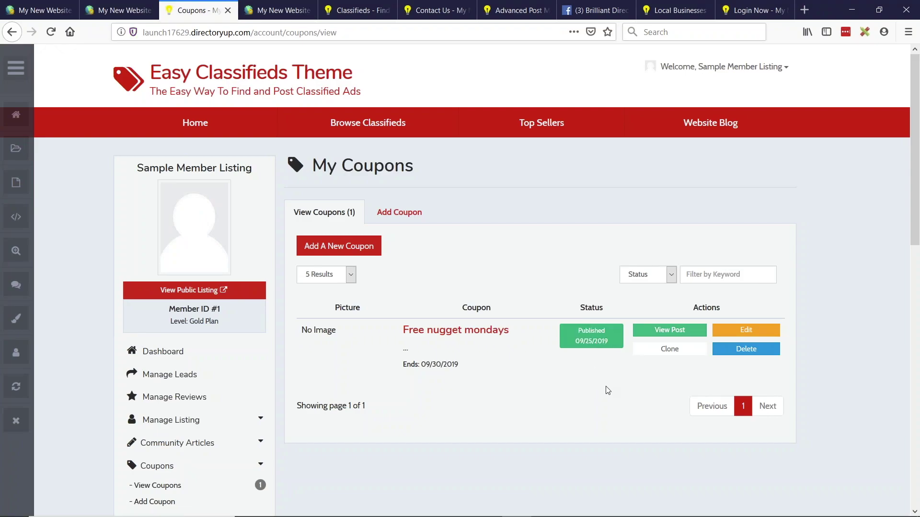